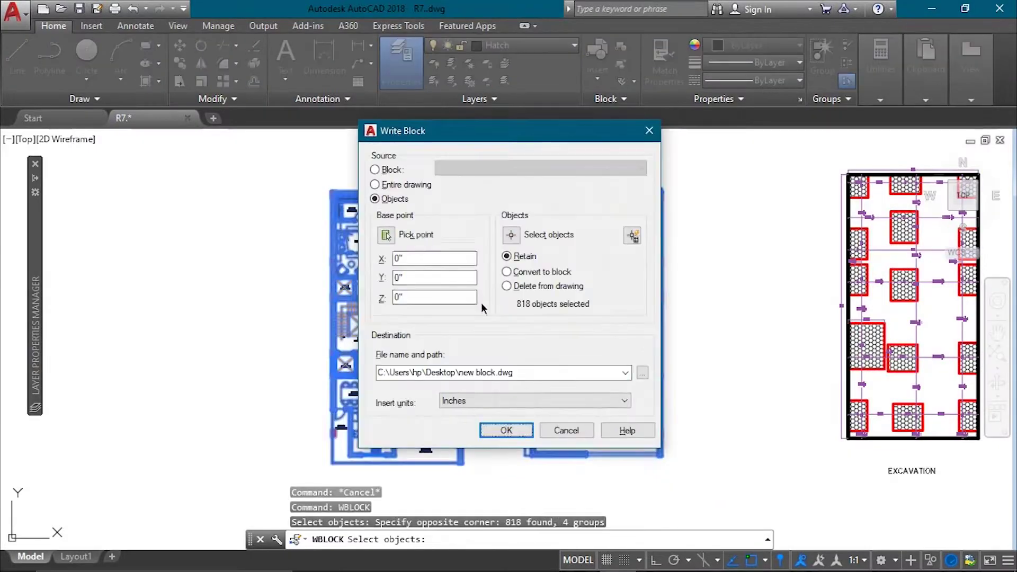
# Confirm the Write Block export of the selected floor-plan objects to a new drawing file.
pyautogui.click(508, 434)
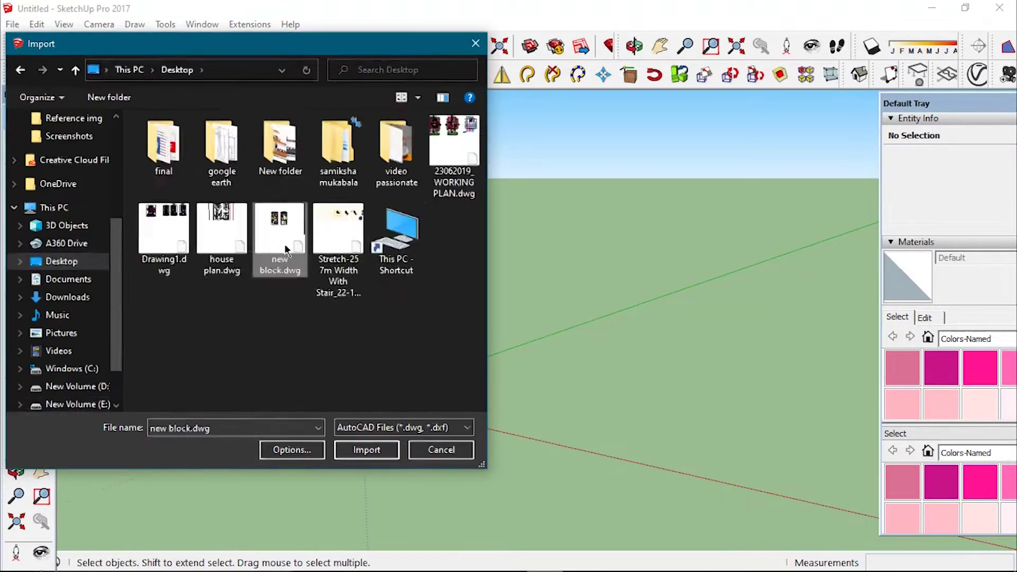
# Import the plan drawing and extrude a rectangular box over the right-hand plan.
pyautogui.doubleClick(285, 250)
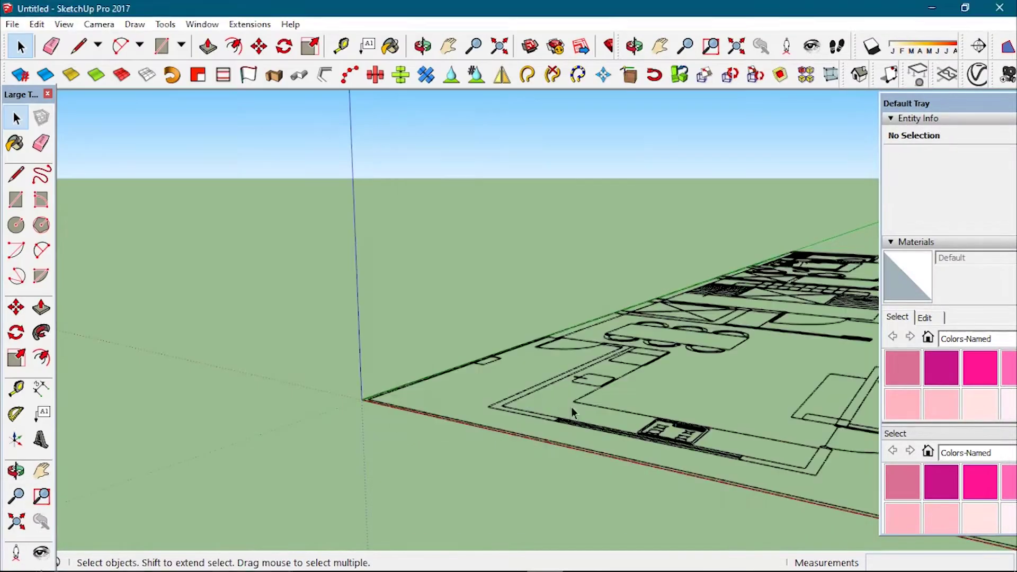
pyautogui.scroll(-5, 633, 242)
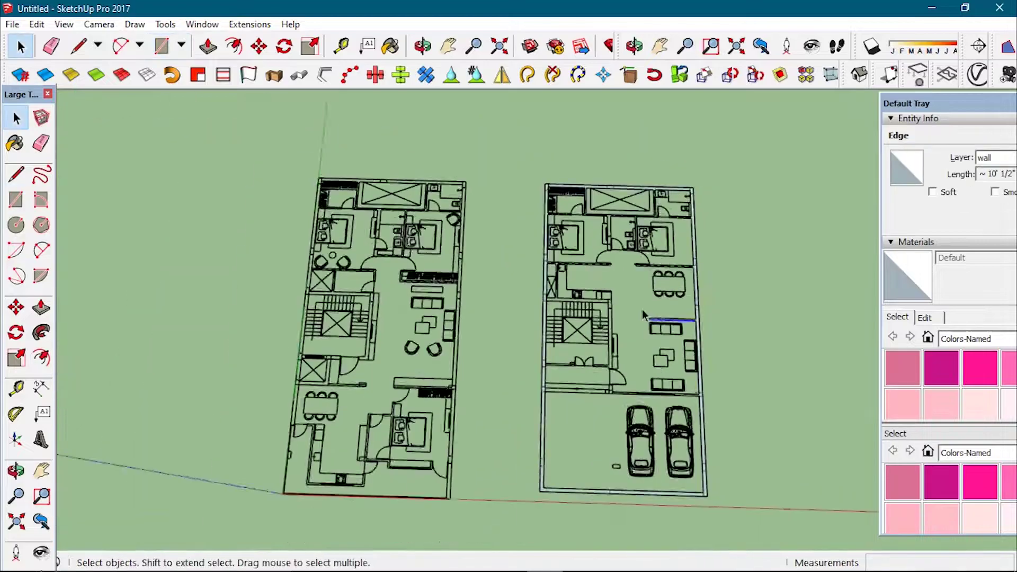
pyautogui.tripleClick(686, 480)
pyautogui.press('r')
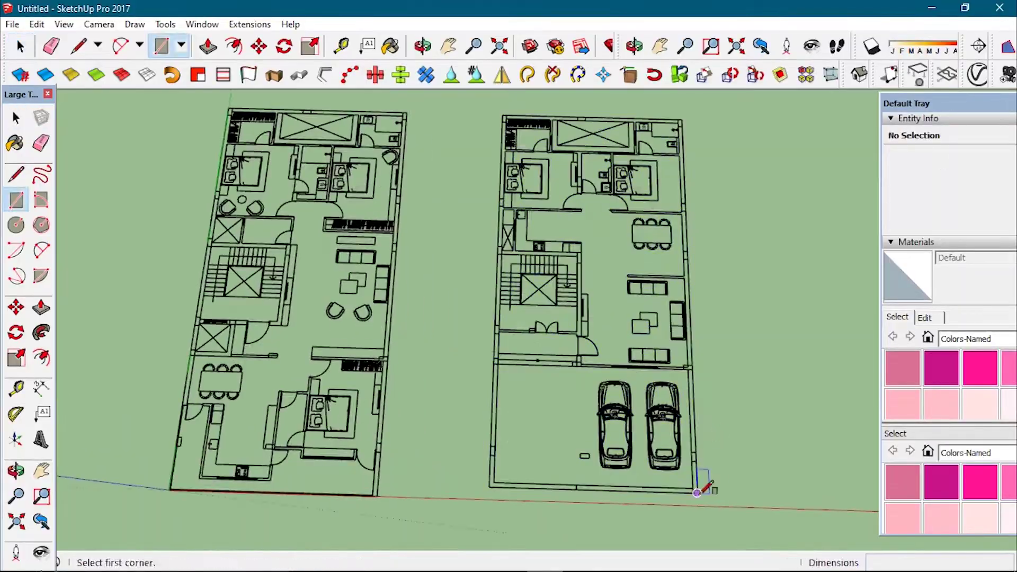
pyautogui.click(703, 482)
pyautogui.scroll(3, 703, 481)
pyautogui.press('p')
pyautogui.moveTo(540, 291); pyautogui.dragTo(644, 292)
pyautogui.moveTo(644, 293)
pyautogui.mouseDown(button='middle')
pyautogui.moveTo(659, 420)
pyautogui.moveTo(470, 311)
pyautogui.mouseUp(button='middle')
# Make the box a component, raise its walls, and clear stray lines near the bathroom.
pyautogui.press('space')
pyautogui.tripleClick(659, 420)
pyautogui.press('g')
pyautogui.press('Return')
pyautogui.press('p')
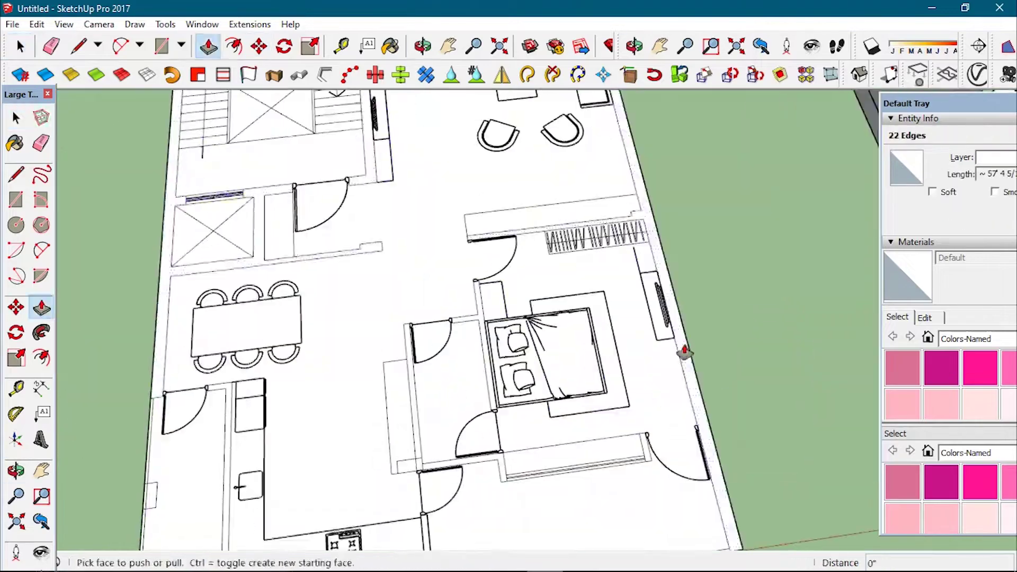
pyautogui.scroll(-3, 681, 352)
pyautogui.scroll(5, 616, 340)
pyautogui.scroll(-3, 616, 341)
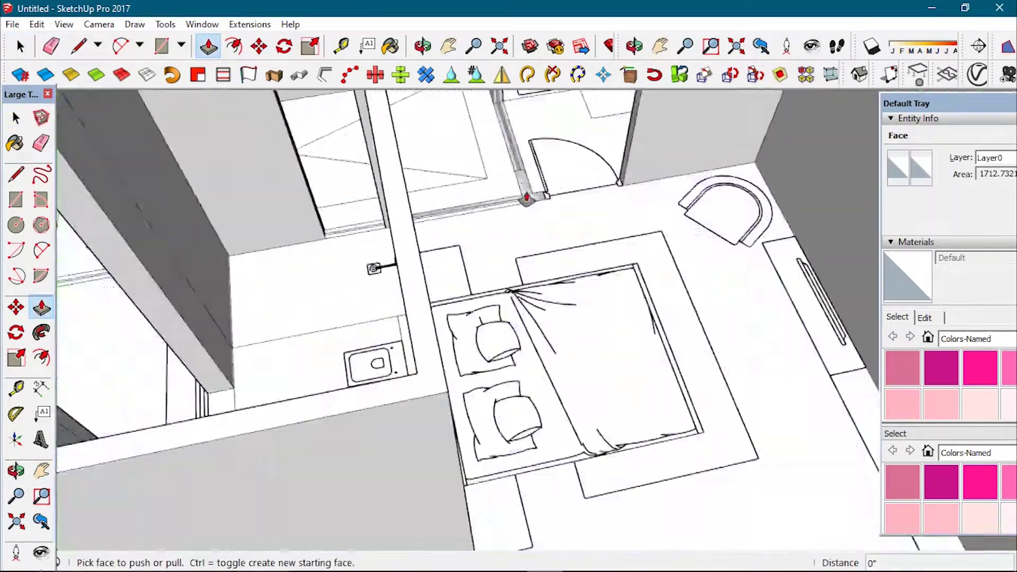
pyautogui.moveTo(616, 341); pyautogui.dragTo(589, 323, button='middle')
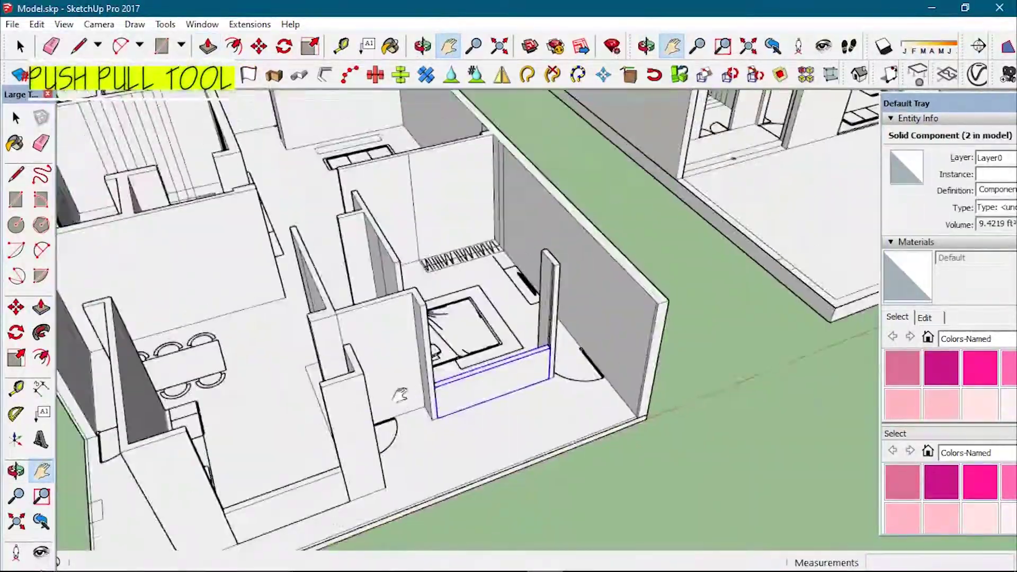
pyautogui.moveTo(400, 395); pyautogui.dragTo(531, 358, button='middle')
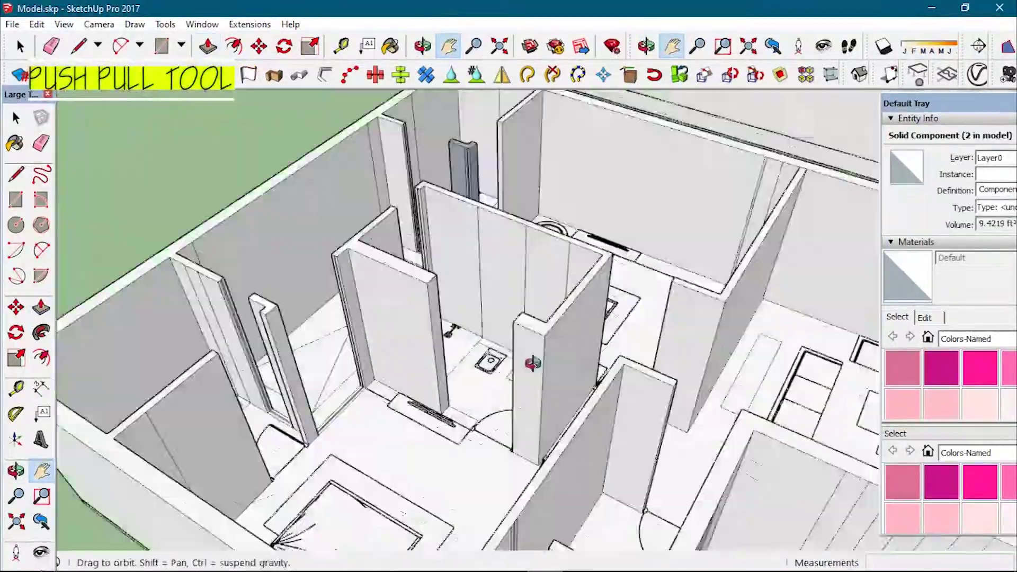
pyautogui.press('space')
pyautogui.press('e')
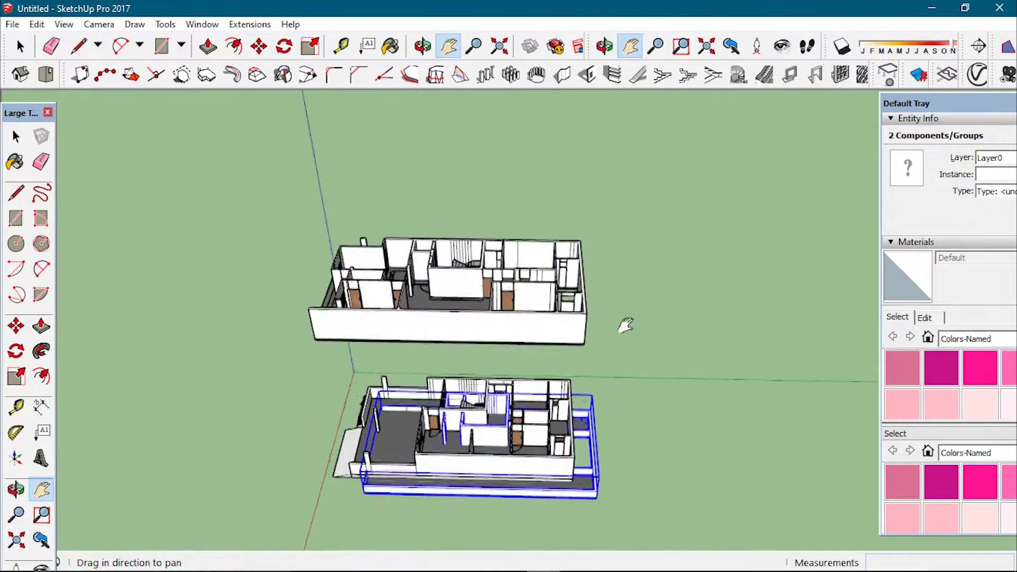
# Move the middle floor up along the blue axis, orbiting around all three floors.
pyautogui.moveTo(604, 278)
pyautogui.mouseDown(button='middle')
pyautogui.moveTo(595, 345)
pyautogui.moveTo(604, 361)
pyautogui.mouseUp(button='middle')
pyautogui.scroll(3, 595, 345)
pyautogui.scroll(2, 604, 361)
pyautogui.moveTo(545, 408); pyautogui.dragTo(548, 357)
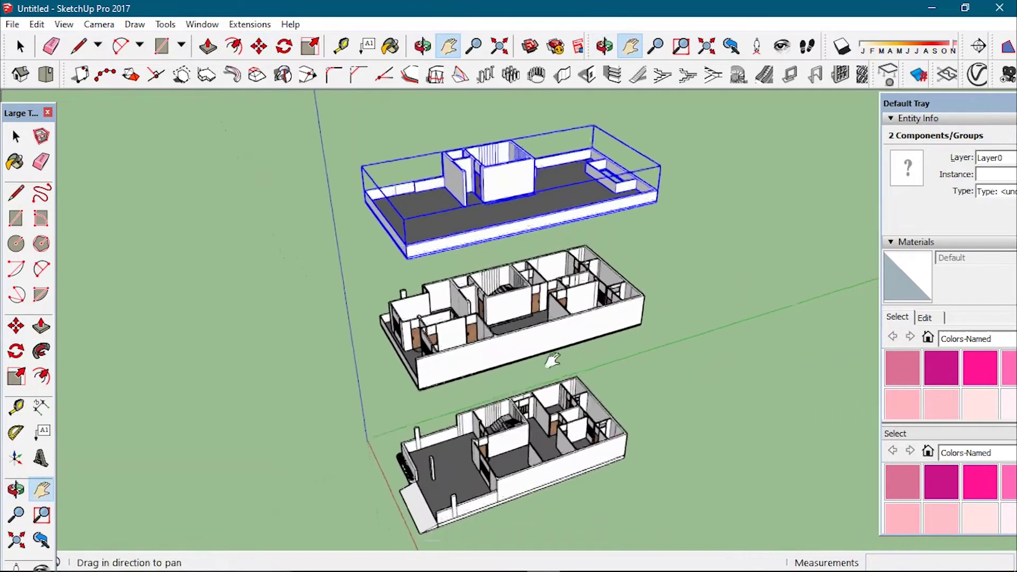
pyautogui.press('space')
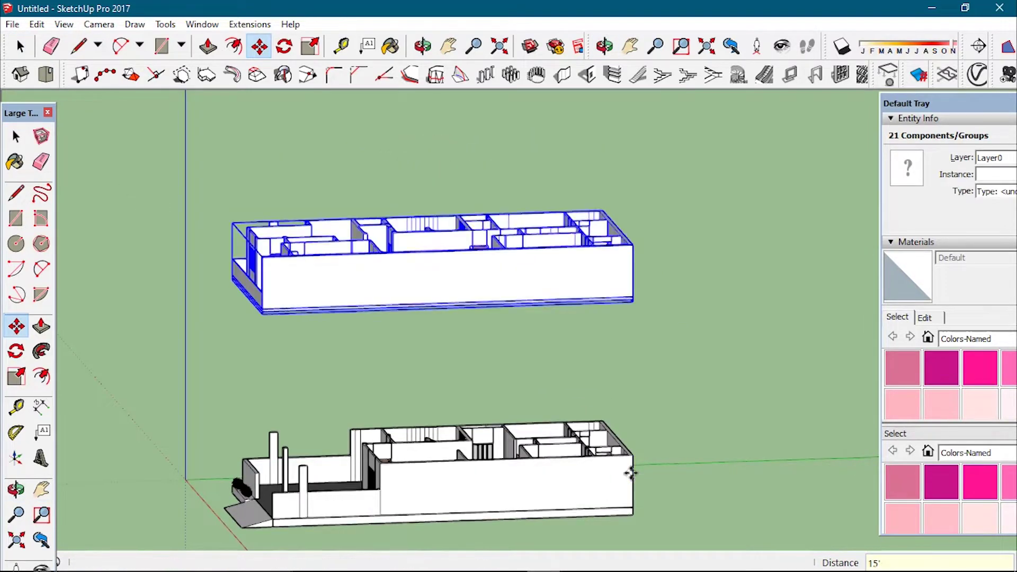
pyautogui.moveTo(505, 372); pyautogui.dragTo(529, 388, button='middle')
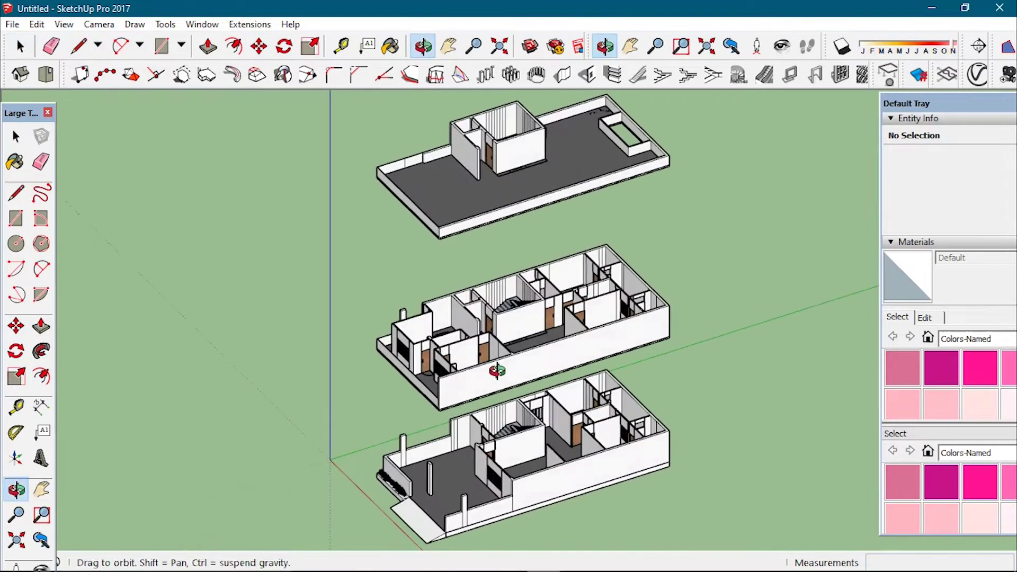
pyautogui.press('space')
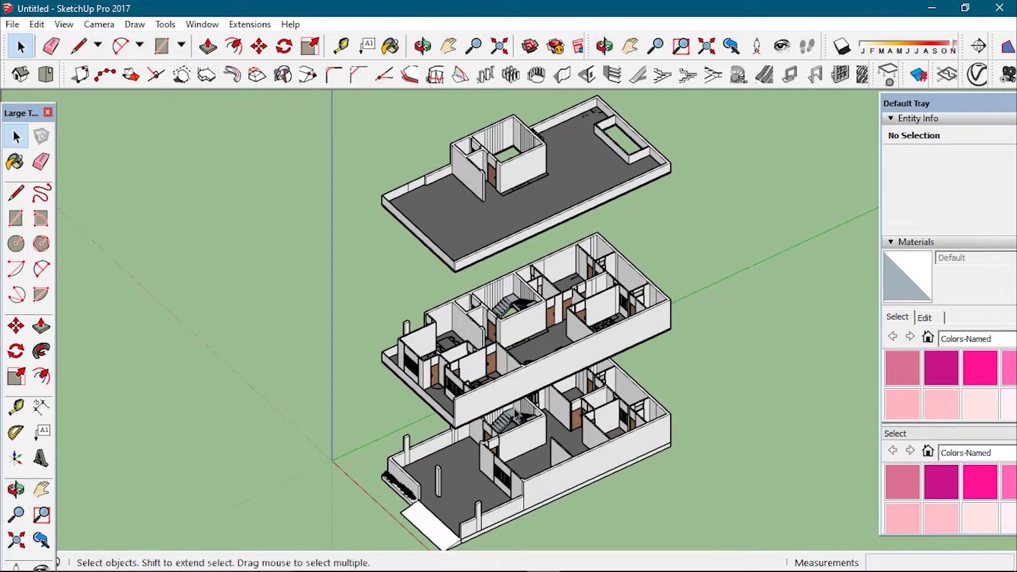
pyautogui.moveTo(529, 387); pyautogui.dragTo(369, 276, button='middle')
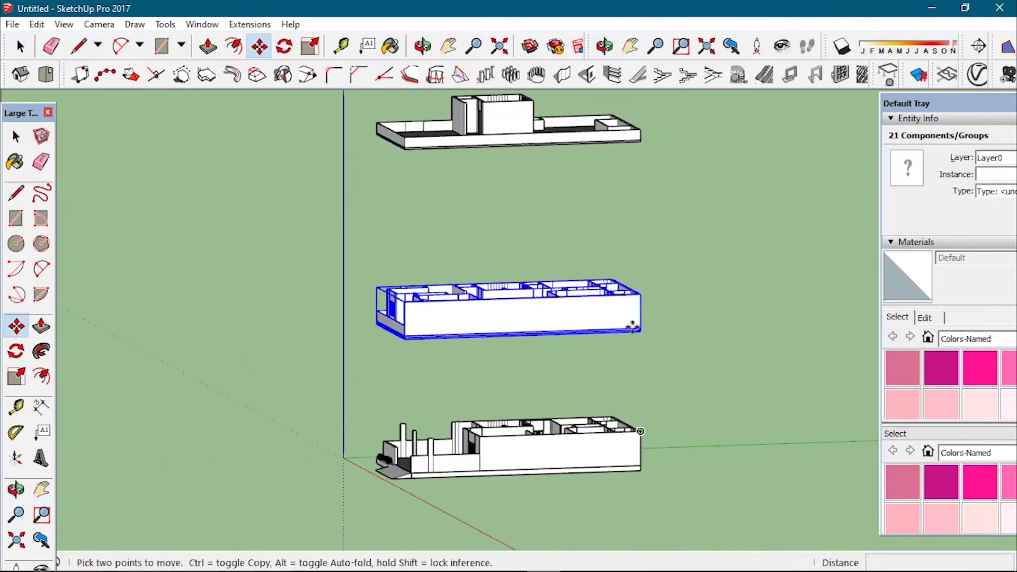
pyautogui.moveTo(638, 301); pyautogui.dragTo(646, 374, button='middle')
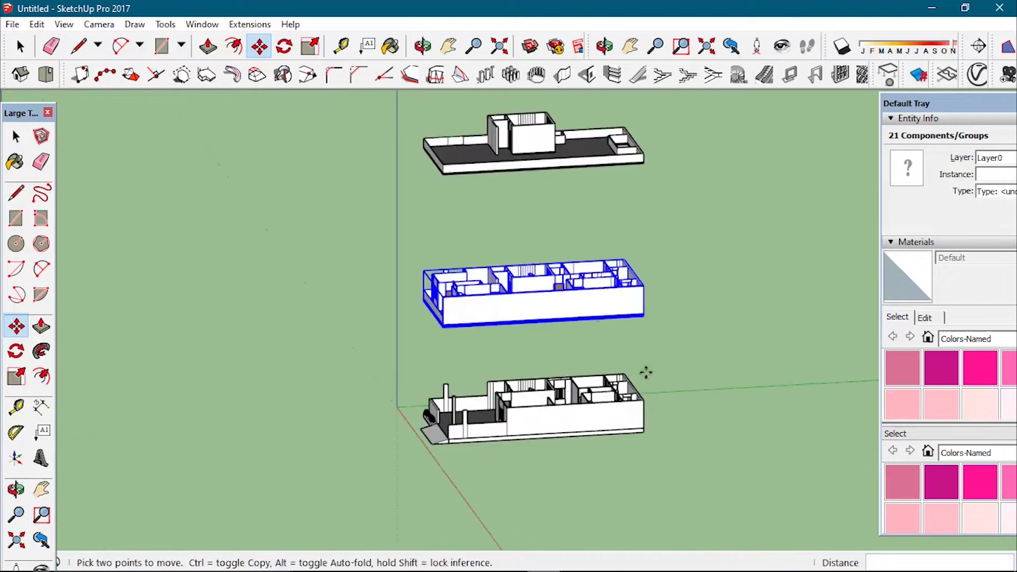
pyautogui.scroll(3, 641, 399)
pyautogui.scroll(-3, 640, 400)
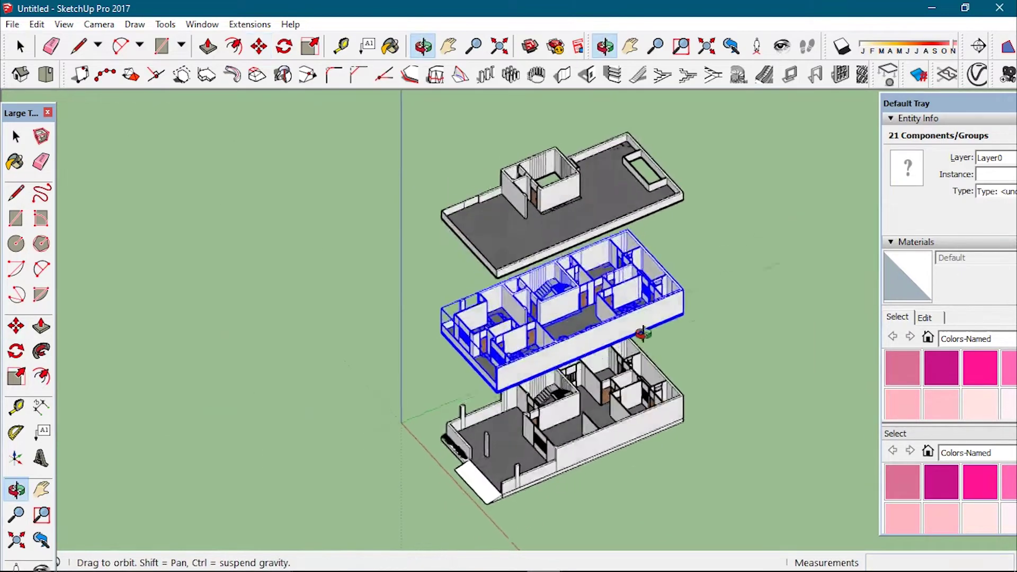
pyautogui.moveTo(677, 381); pyautogui.dragTo(597, 336, button='middle')
# Drop the middle floor at its new height and switch to parallel projection.
pyautogui.click(597, 337)
pyautogui.press('space')
pyautogui.click(64, 25)
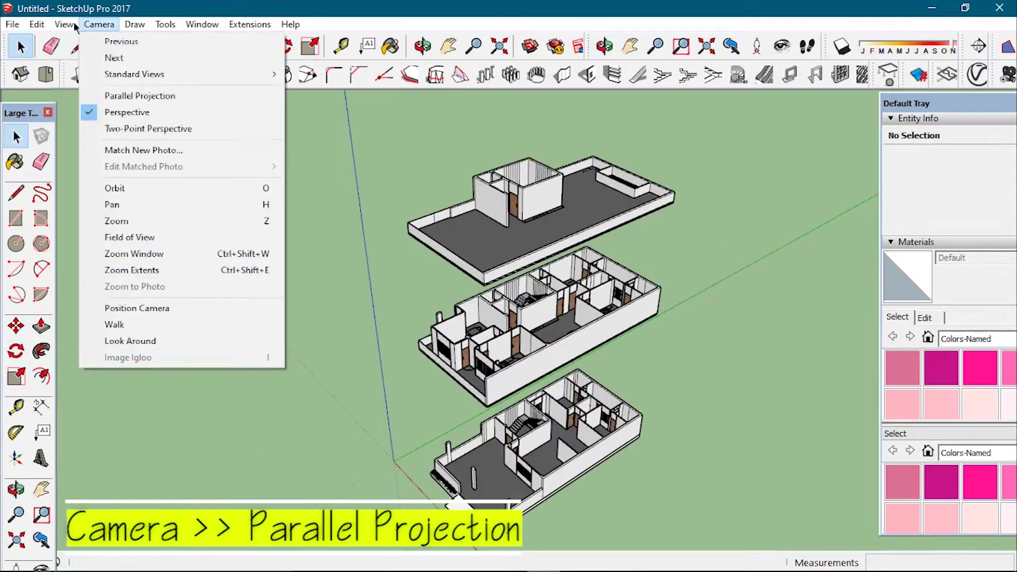
pyautogui.click(116, 97)
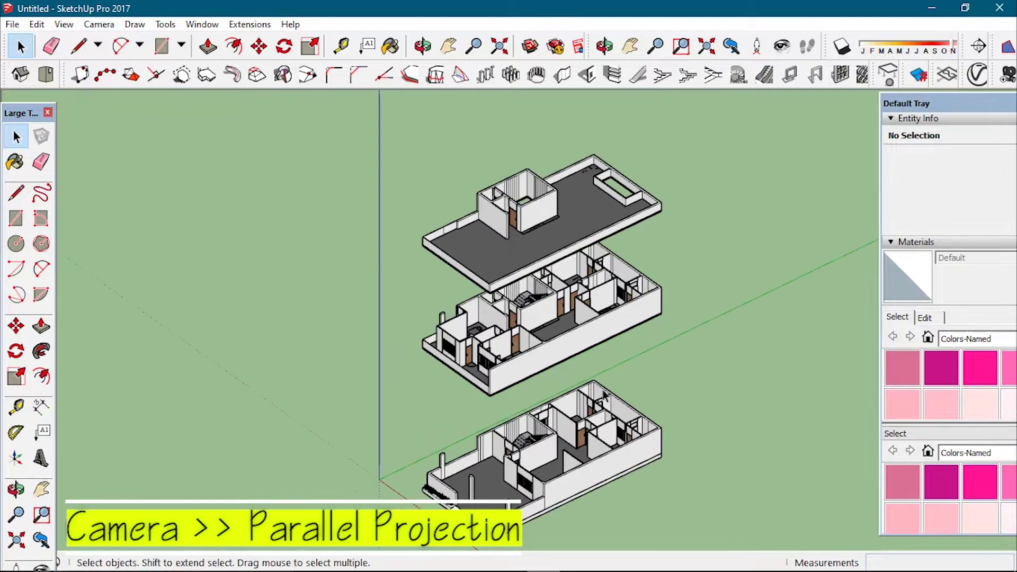
pyautogui.moveTo(604, 397); pyautogui.dragTo(556, 362, button='middle')
pyautogui.scroll(2, 556, 361)
# Save the centred exploded view as Scene 1.
pyautogui.click(98, 24)
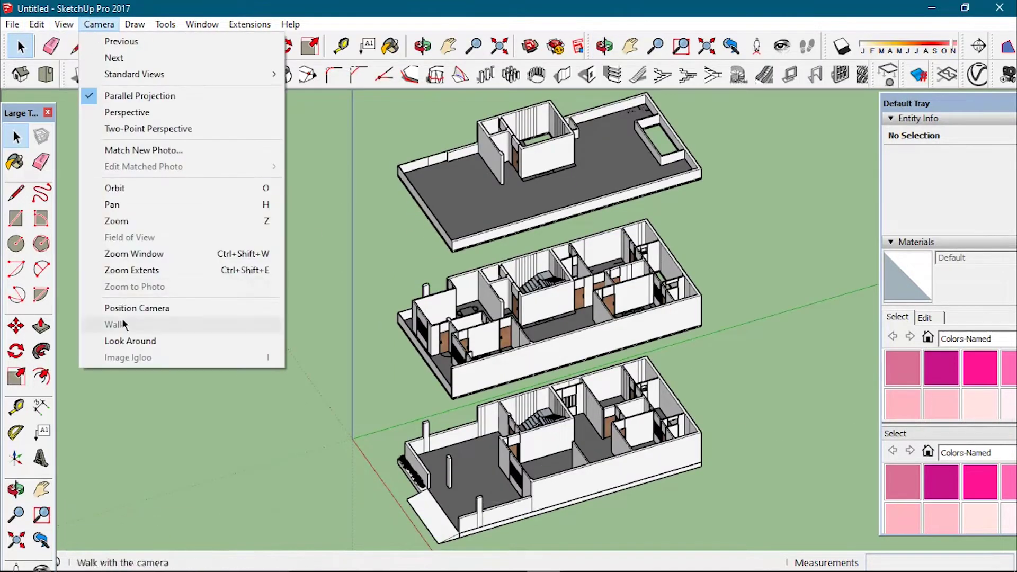
pyautogui.click(227, 261)
pyautogui.moveTo(783, 303)
pyautogui.keyDown('shift'); pyautogui.mouseDown(button='middle')
pyautogui.moveTo(771, 258)
pyautogui.moveTo(760, 259)
pyautogui.mouseUp(button='middle'); pyautogui.keyUp('shift')
pyautogui.rightClick(13, 95)
pyautogui.click(814, 230)
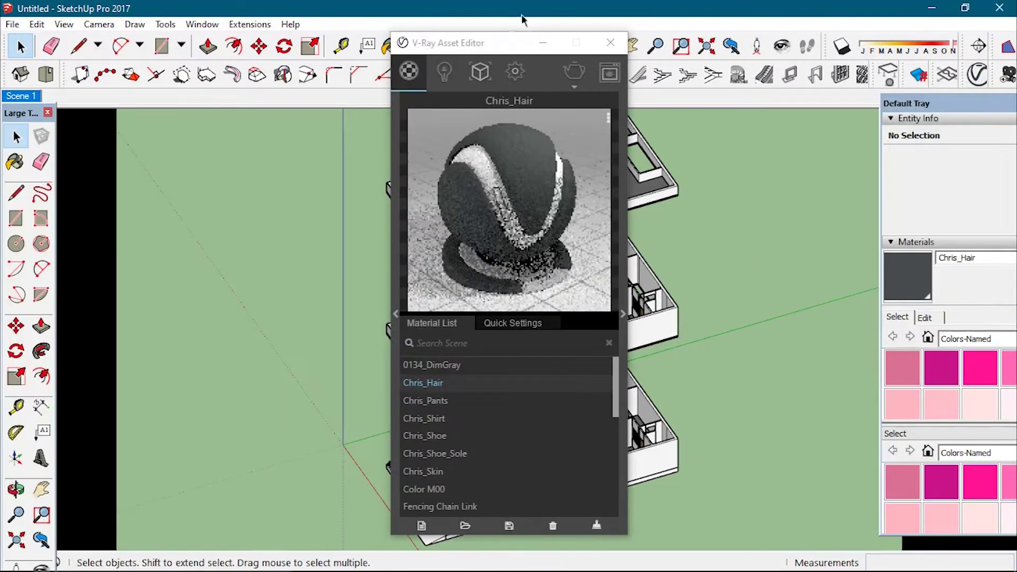
# Set the V-Ray Render Output image size to 980 × 980 (1:1 square).
pyautogui.moveTo(492, 46); pyautogui.dragTo(212, 50)
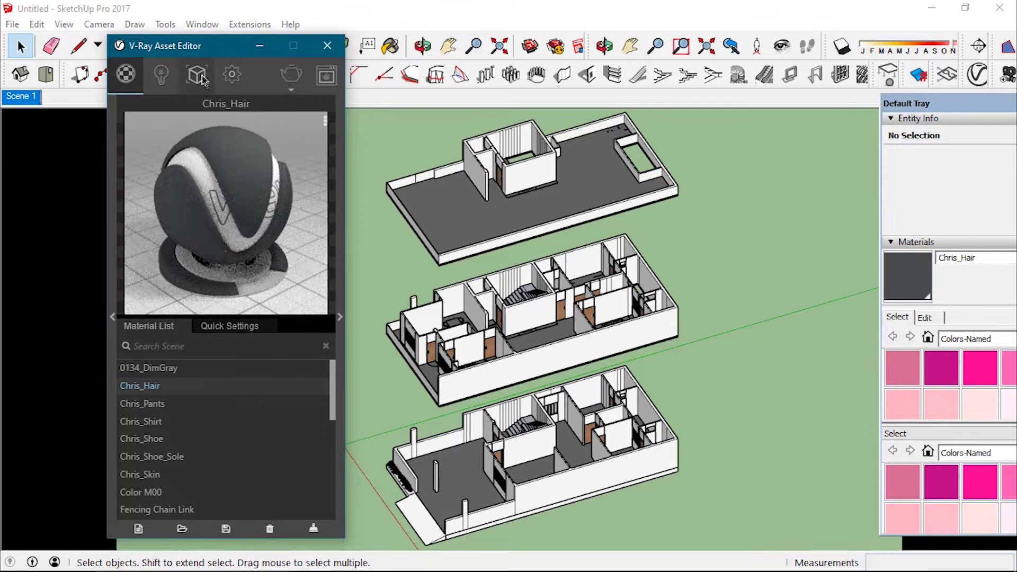
pyautogui.click(232, 74)
pyautogui.click(132, 212)
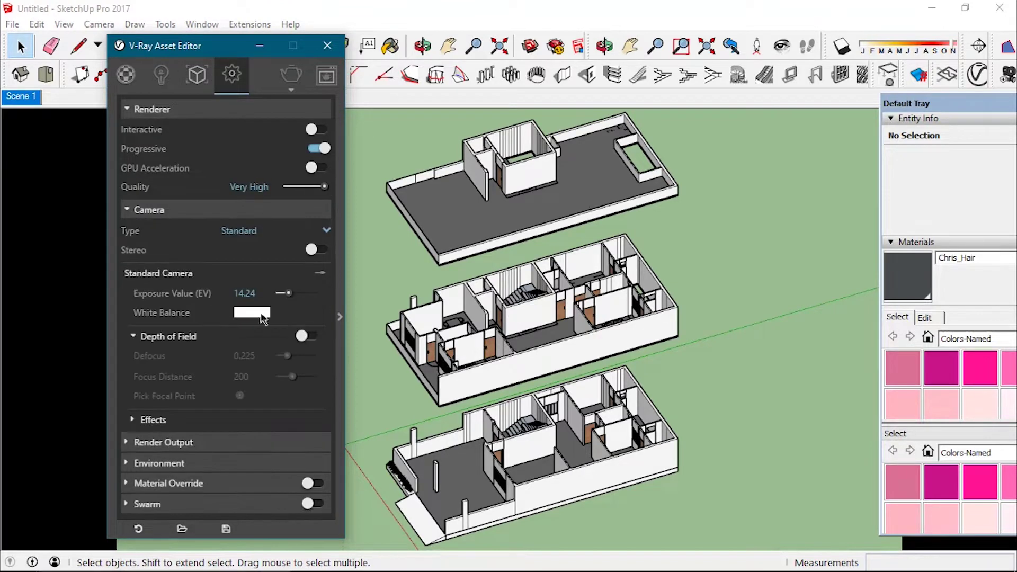
pyautogui.click(125, 212)
pyautogui.click(129, 230)
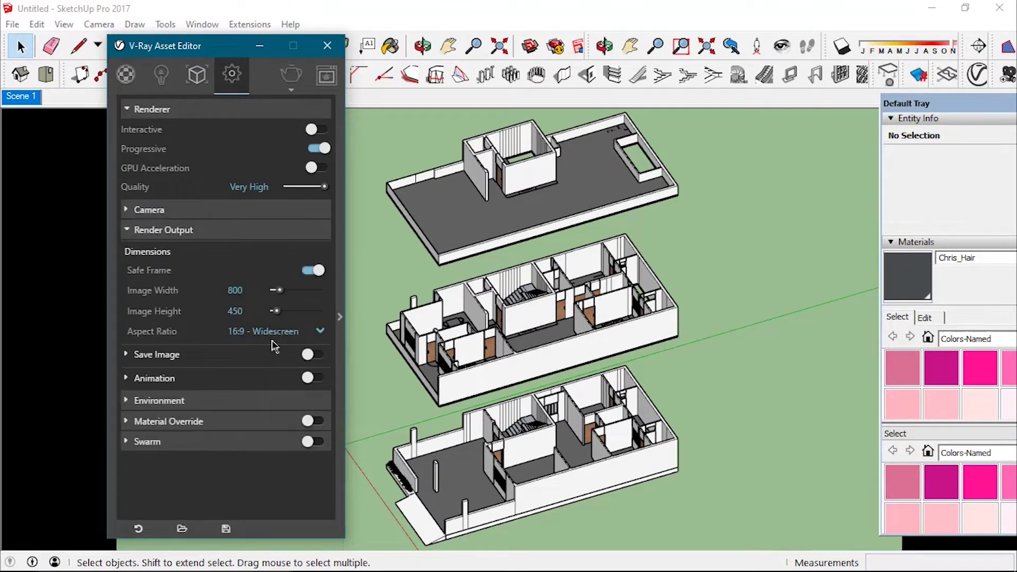
pyautogui.click(236, 290)
pyautogui.write('9')
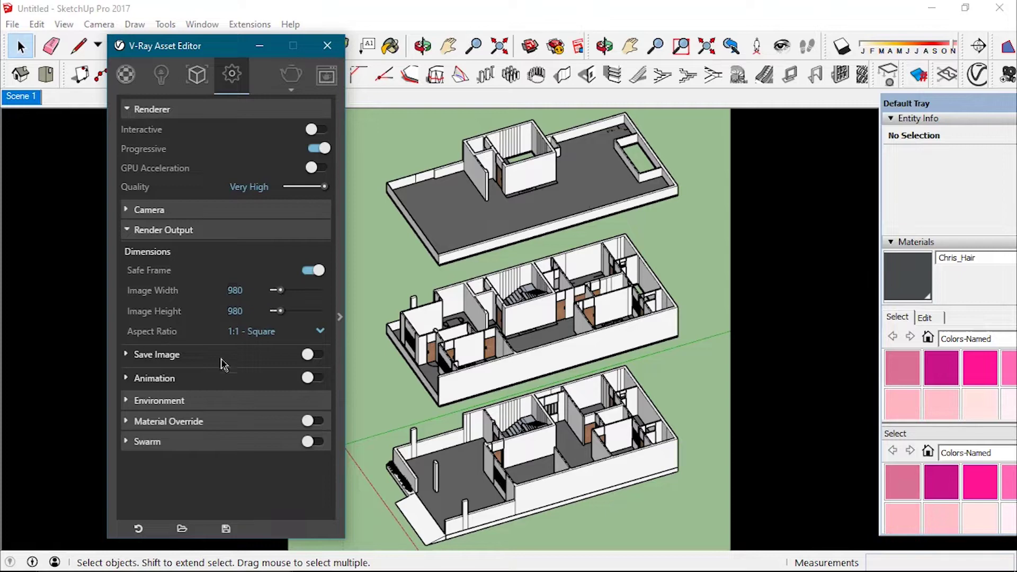
pyautogui.click(127, 231)
# Save the rendered exploded model as a PNG.
pyautogui.click(129, 230)
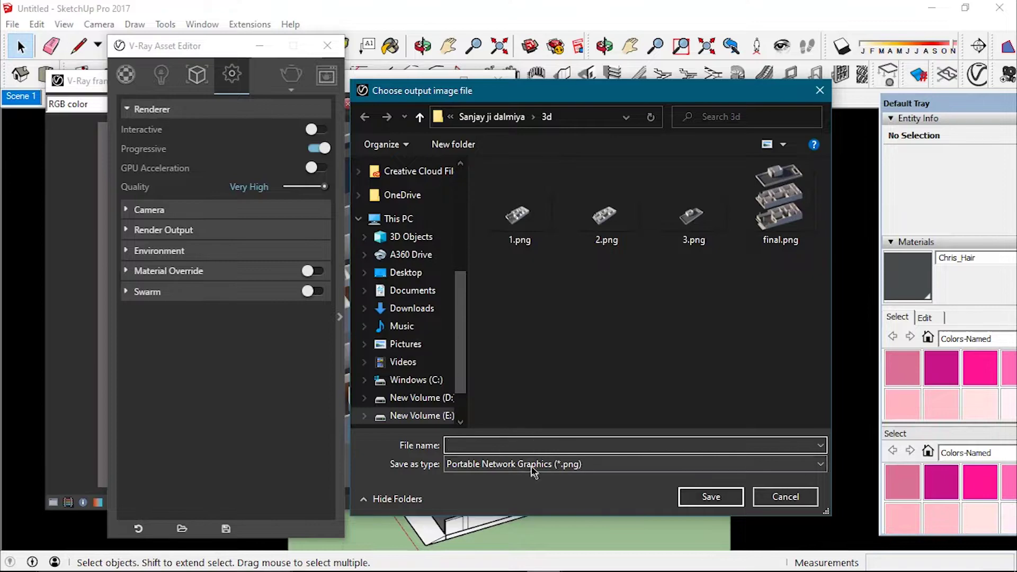
pyautogui.click(670, 474)
pyautogui.press('Return')
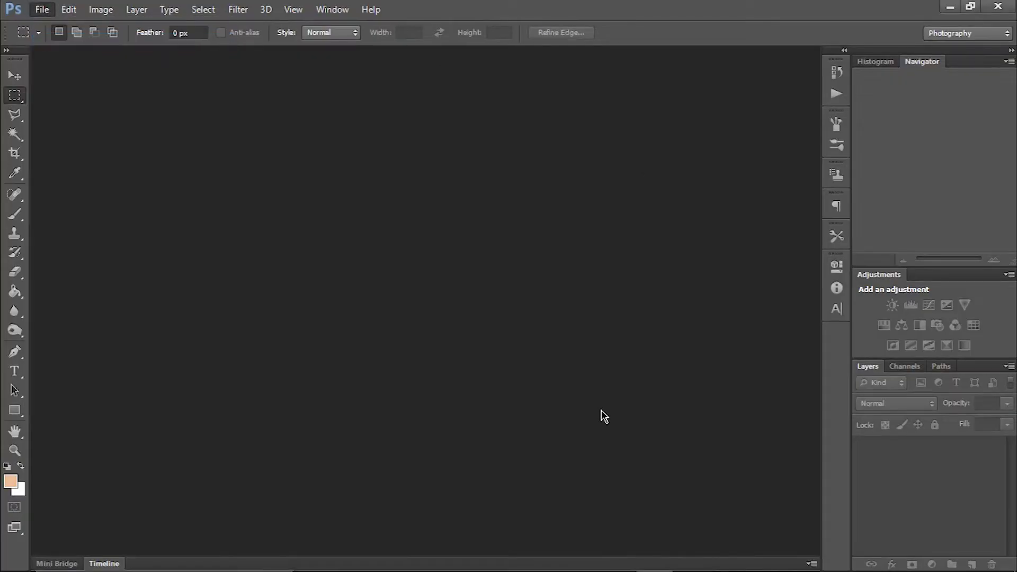
# Open model.png and add a white Solid Color fill layer as the backdrop.
pyautogui.hotkey('ctrl', 'o')
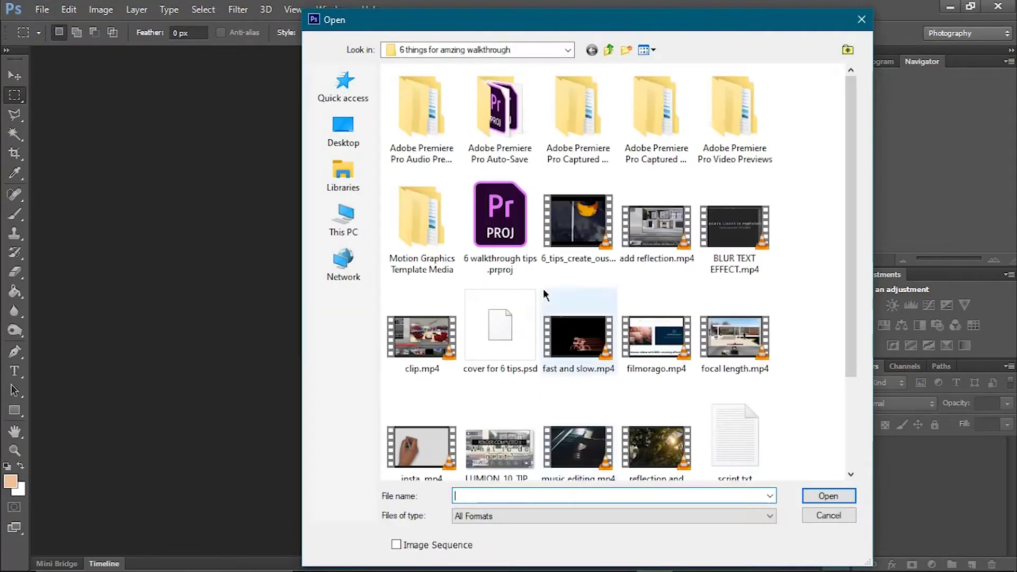
pyautogui.click(345, 215)
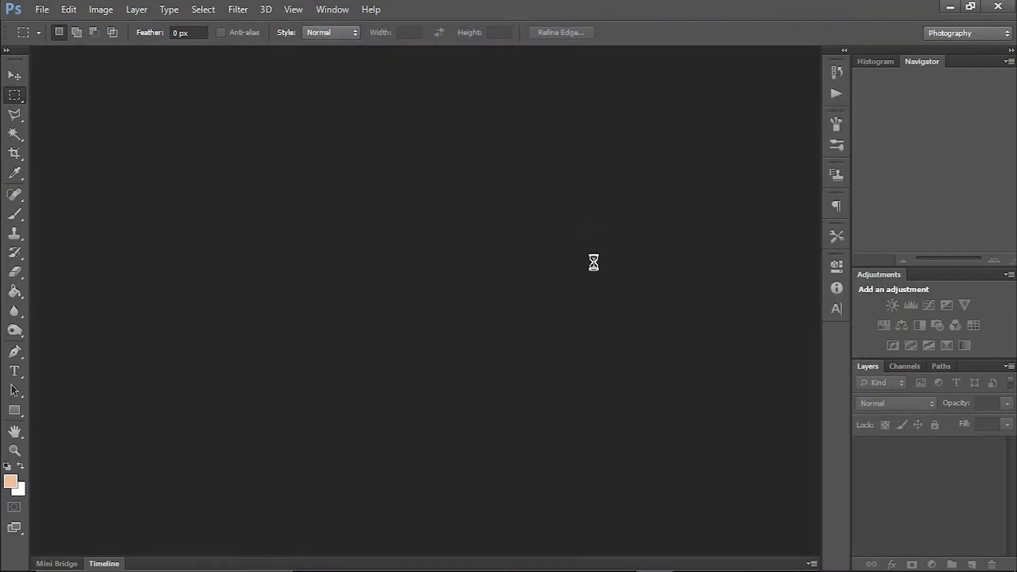
pyautogui.click(931, 564)
pyautogui.click(922, 236)
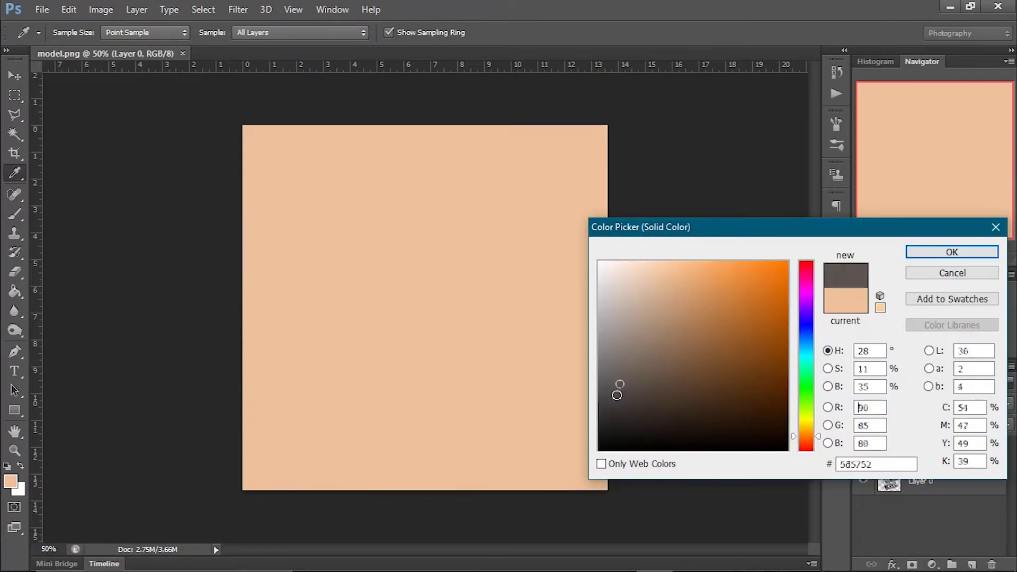
pyautogui.click(597, 260)
pyautogui.click(919, 250)
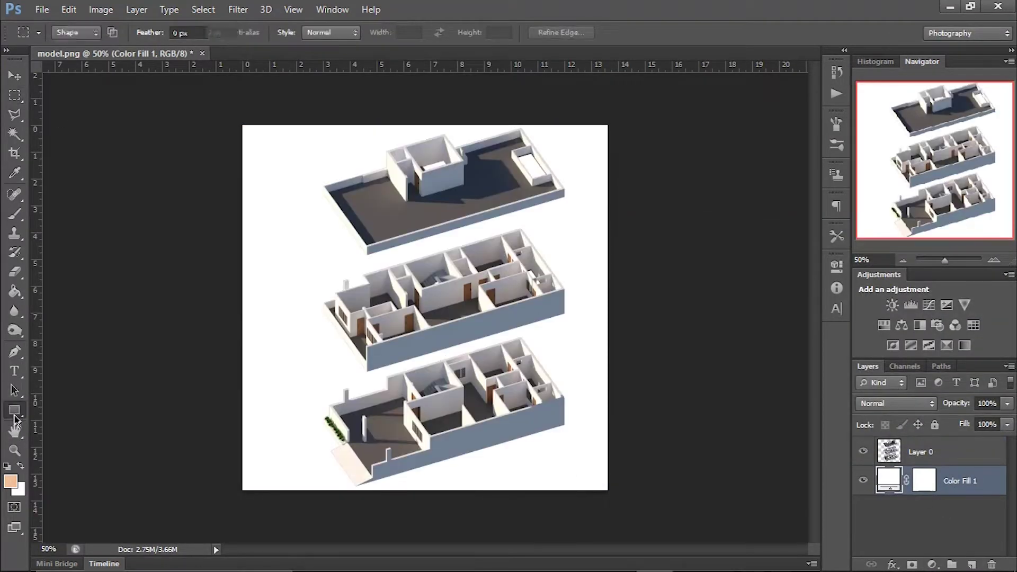
# Draw vertical guide lines between floor corners, duplicating and stretching them to the ground floor.
pyautogui.rightClick(14, 410)
pyautogui.click(71, 473)
pyautogui.keyDown('alt'); pyautogui.scroll(3, 540, 442); pyautogui.keyUp('alt')
pyautogui.keyDown('alt'); pyautogui.scroll(2, 621, 427); pyautogui.keyUp('alt')
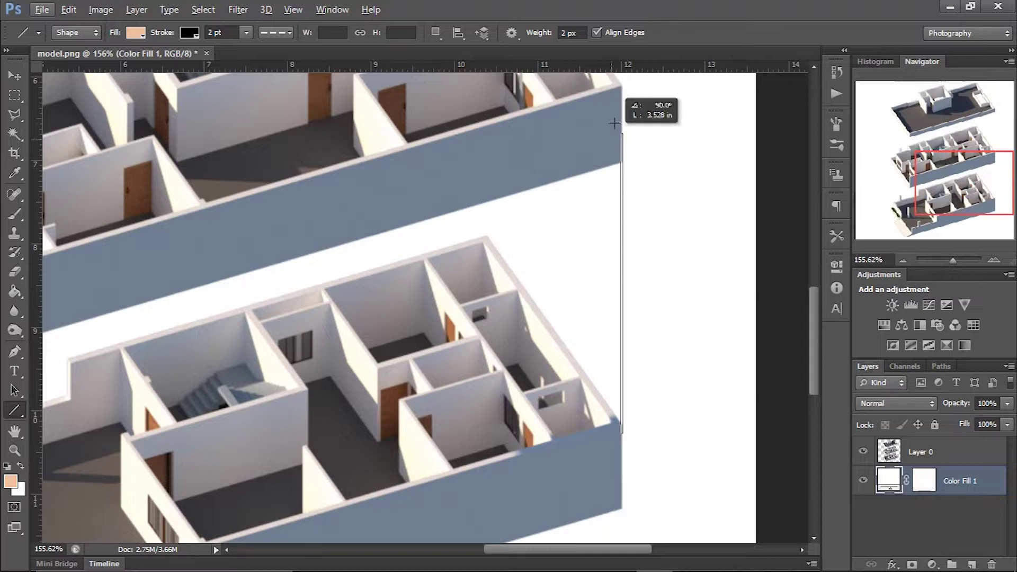
pyautogui.moveTo(613, 123); pyautogui.dragTo(594, 295)
pyautogui.scroll(5, 604, 207)
pyautogui.moveTo(600, 253); pyautogui.dragTo(600, 254)
pyautogui.keyDown('alt'); pyautogui.scroll(2, 612, 255); pyautogui.keyUp('alt')
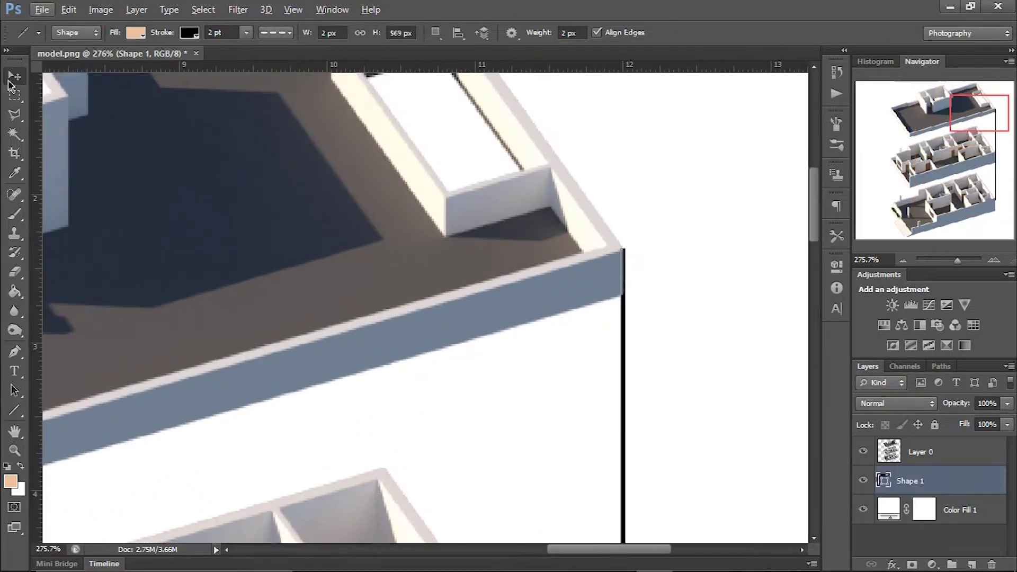
pyautogui.keyDown('alt'); pyautogui.scroll(3, 616, 310); pyautogui.keyUp('alt')
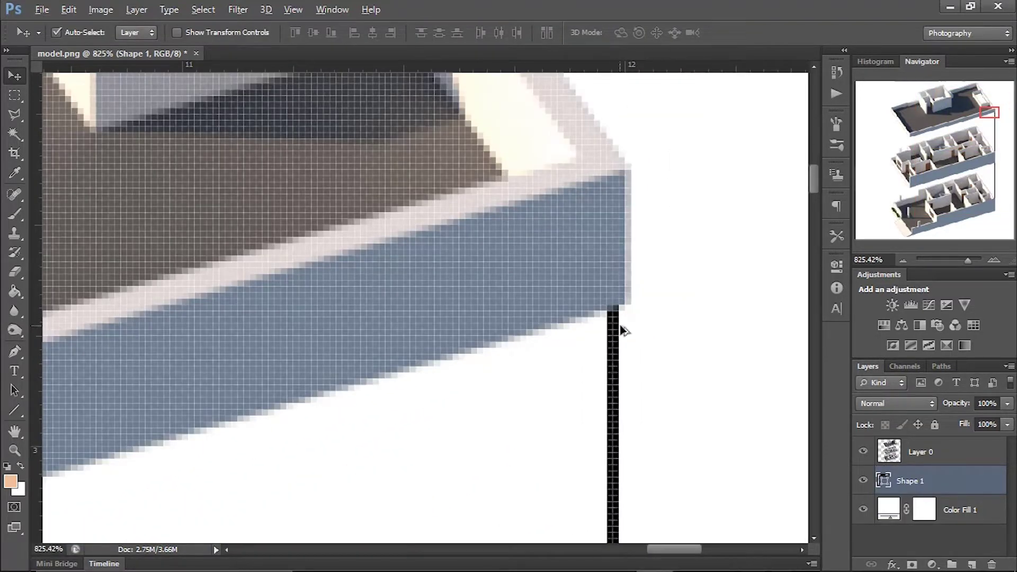
pyautogui.keyDown('alt'); pyautogui.scroll(-3, 628, 331); pyautogui.keyUp('alt')
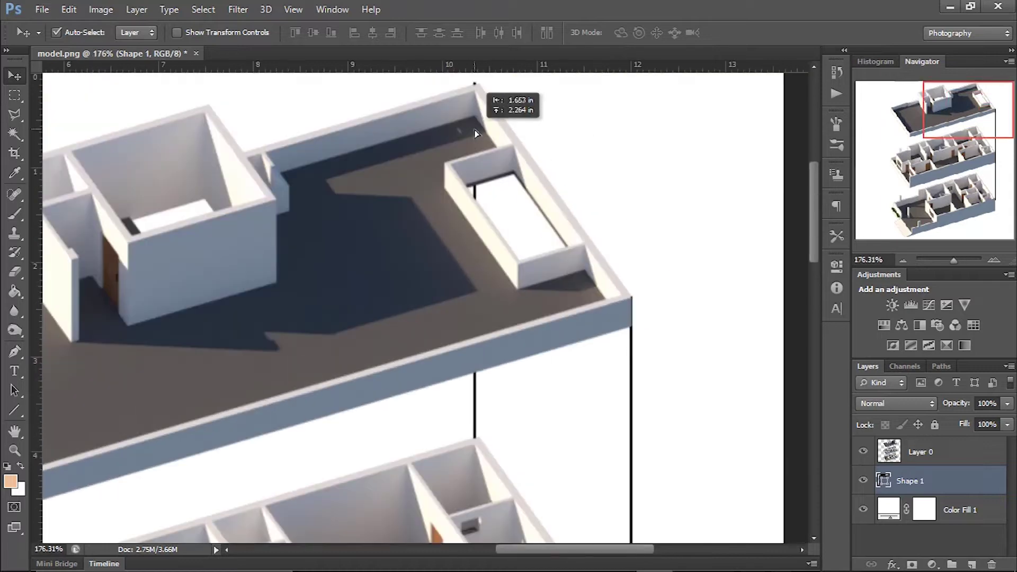
pyautogui.keyDown('alt'); pyautogui.moveTo(475, 134); pyautogui.dragTo(476, 134); pyautogui.keyUp('alt')
pyautogui.keyDown('alt'); pyautogui.scroll(-3, 507, 356); pyautogui.keyUp('alt')
pyautogui.keyDown('alt'); pyautogui.scroll(1, 625, 170); pyautogui.keyUp('alt')
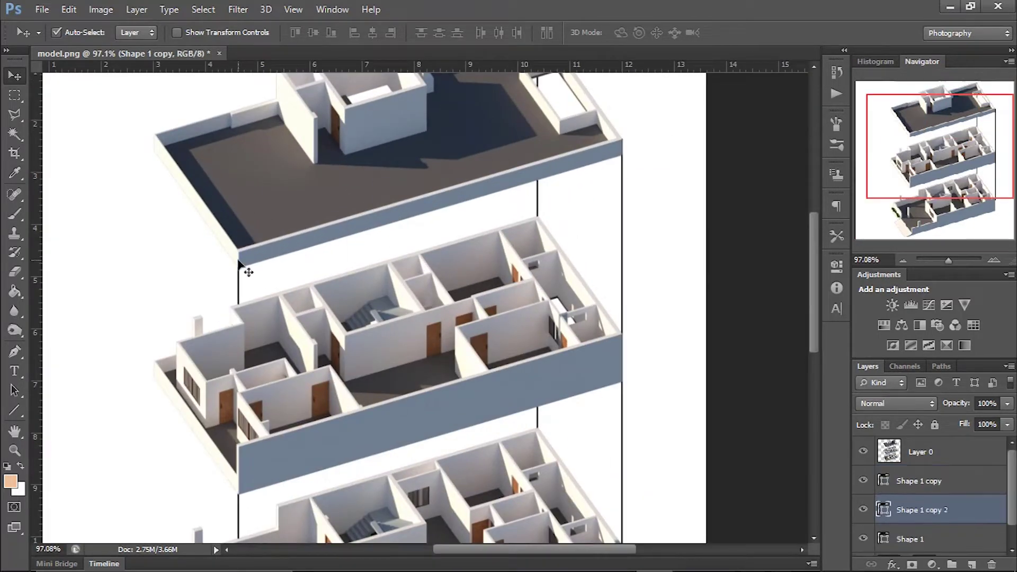
pyautogui.moveTo(946, 437); pyautogui.dragTo(946, 477)
pyautogui.keyDown('alt'); pyautogui.scroll(-2, 307, 284); pyautogui.keyUp('alt')
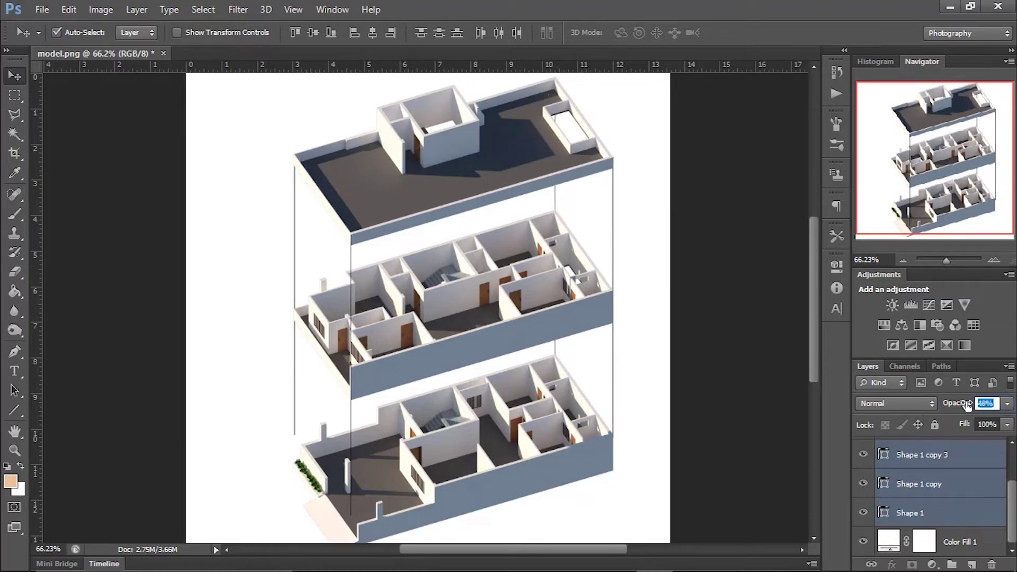
pyautogui.keyDown('alt'); pyautogui.scroll(1, 525, 430); pyautogui.keyUp('alt')
pyautogui.keyDown('alt'); pyautogui.scroll(1, 518, 366); pyautogui.keyUp('alt')
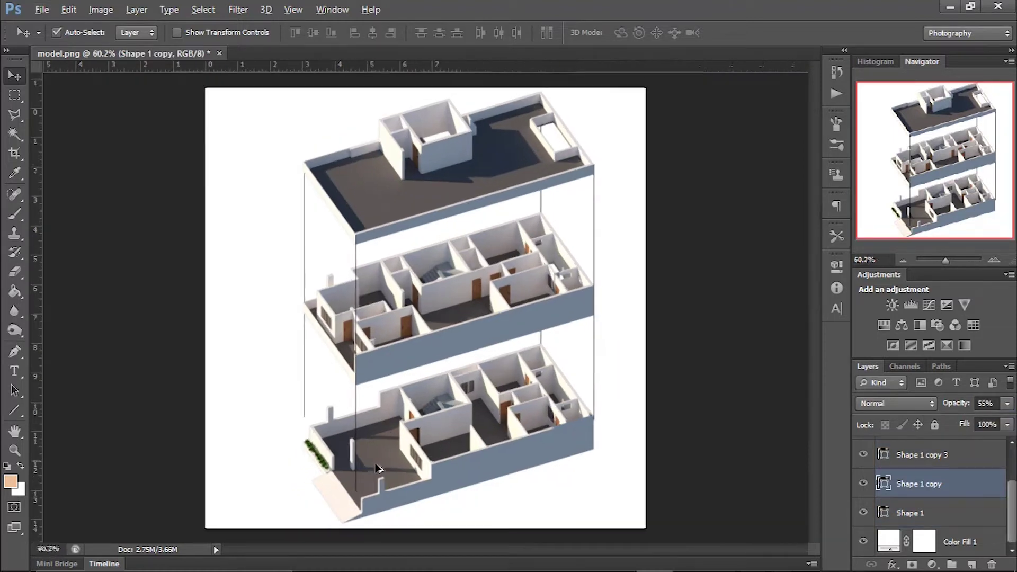
pyautogui.keyDown('alt'); pyautogui.scroll(2, 368, 480); pyautogui.keyUp('alt')
pyautogui.hotkey('ctrl', 't')
pyautogui.keyDown('alt'); pyautogui.scroll(-2, 382, 496); pyautogui.keyUp('alt')
pyautogui.keyDown('alt'); pyautogui.scroll(-1, 413, 452); pyautogui.keyUp('alt')
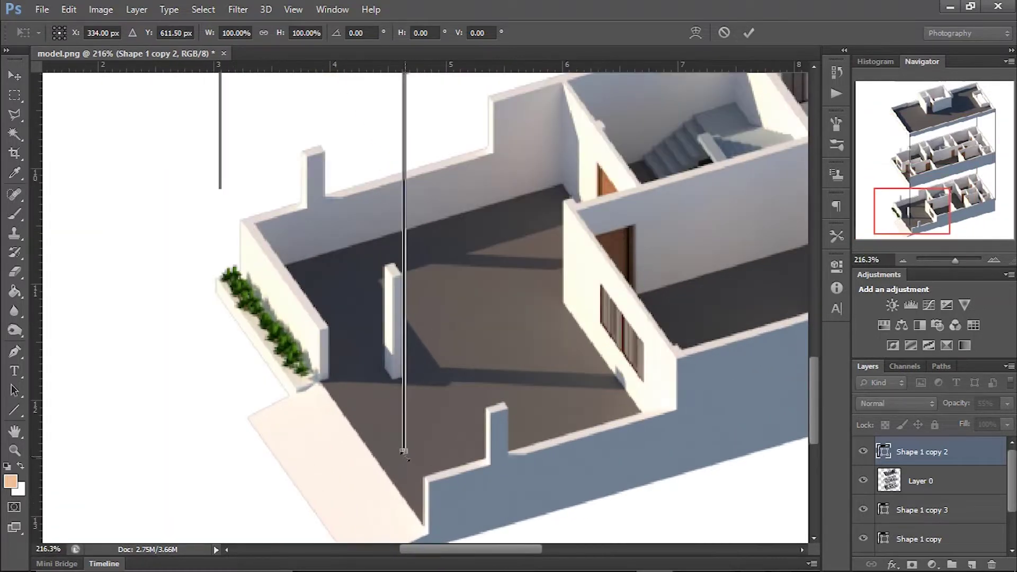
pyautogui.moveTo(404, 451)
pyautogui.mouseDown()
pyautogui.moveTo(413, 520)
pyautogui.moveTo(418, 473)
pyautogui.mouseUp()
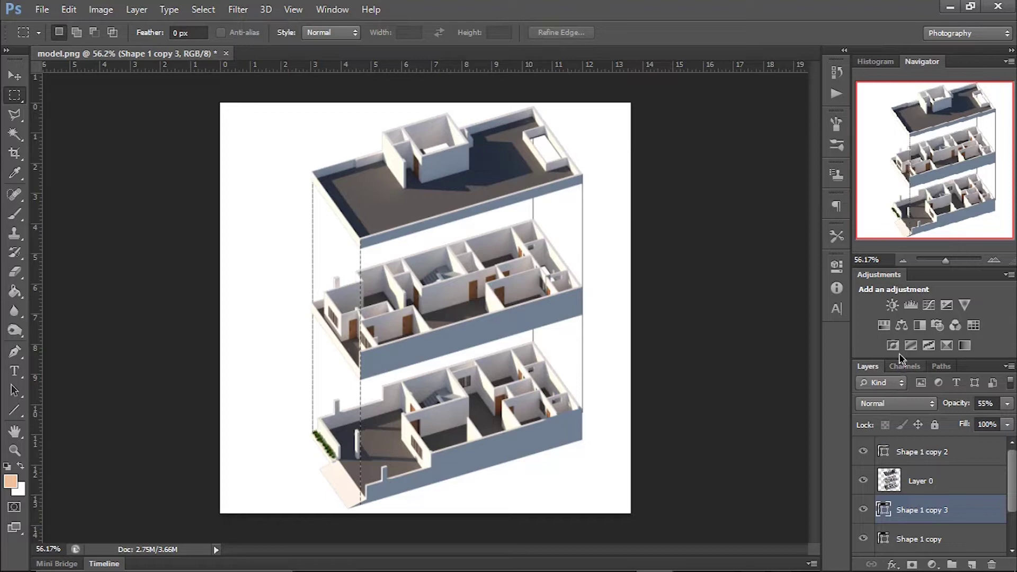
# Add a Brightness/Contrast adjustment with Brightness 51 and Contrast 41.
pyautogui.click(892, 305)
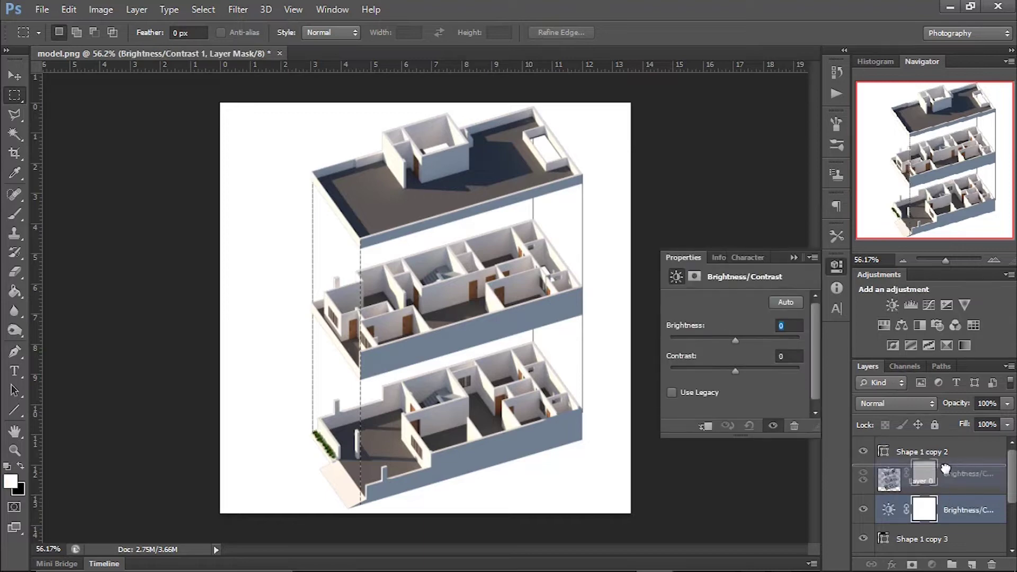
pyautogui.moveTo(735, 340); pyautogui.dragTo(752, 340)
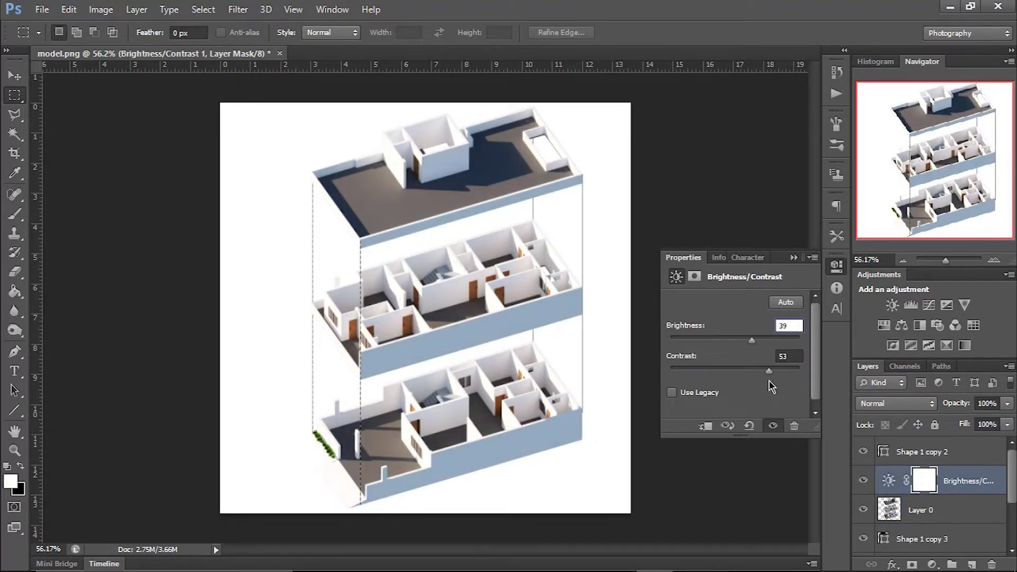
pyautogui.click(822, 323)
pyautogui.scroll(-3, 890, 517)
# Change the Color Fill 1 backdrop colour to light pink.
pyautogui.doubleClick(891, 543)
pyautogui.click(609, 302)
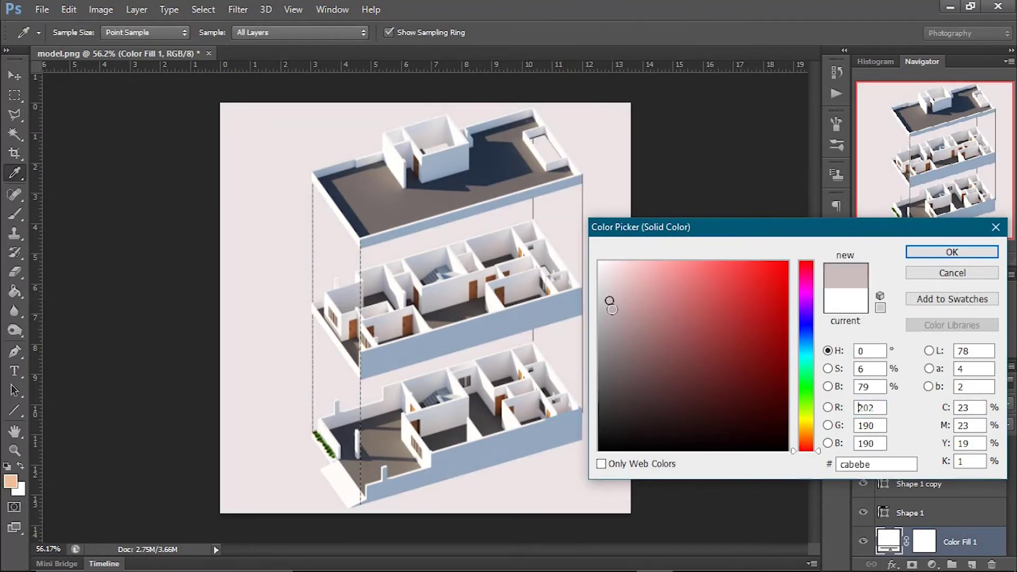
pyautogui.click(951, 251)
pyautogui.scroll(3, 930, 509)
pyautogui.click(889, 480)
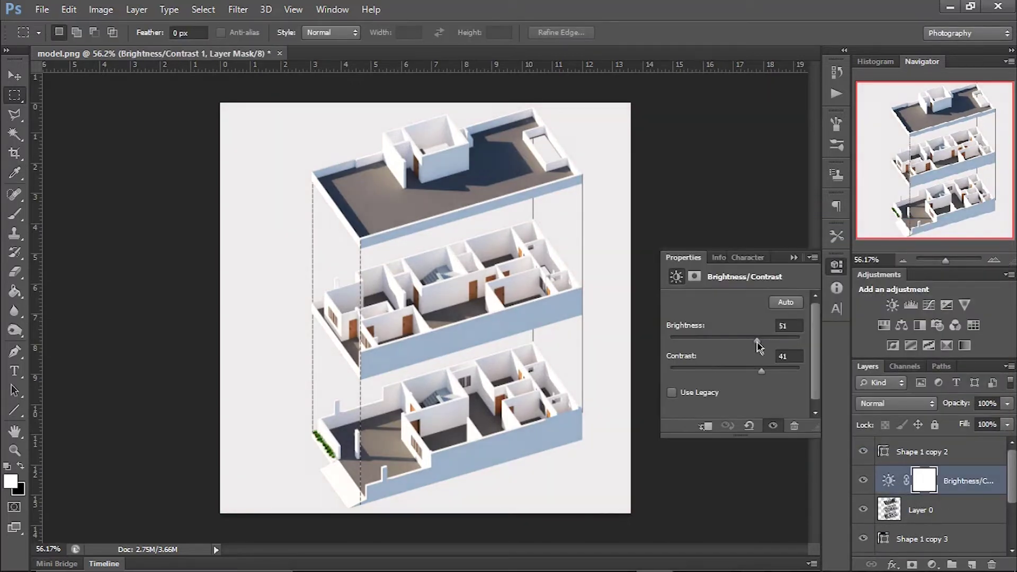
pyautogui.moveTo(734, 372); pyautogui.dragTo(764, 379)
# Add a Curves adjustment with two points bending the tone curve.
pyautogui.click(911, 304)
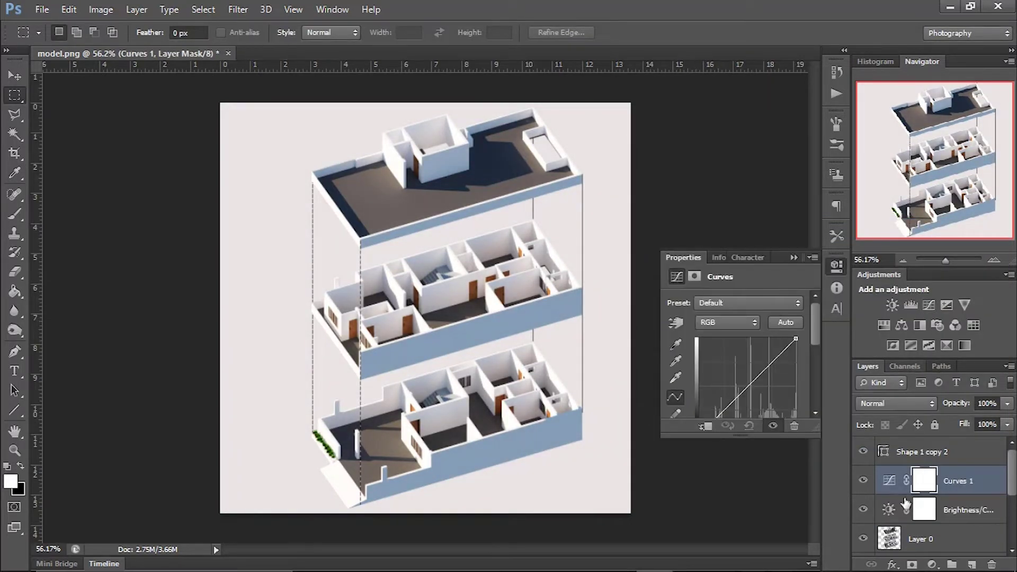
pyautogui.moveTo(738, 395); pyautogui.dragTo(738, 392)
pyautogui.moveTo(771, 362)
pyautogui.mouseDown()
pyautogui.moveTo(771, 376)
pyautogui.moveTo(738, 392)
pyautogui.mouseUp()
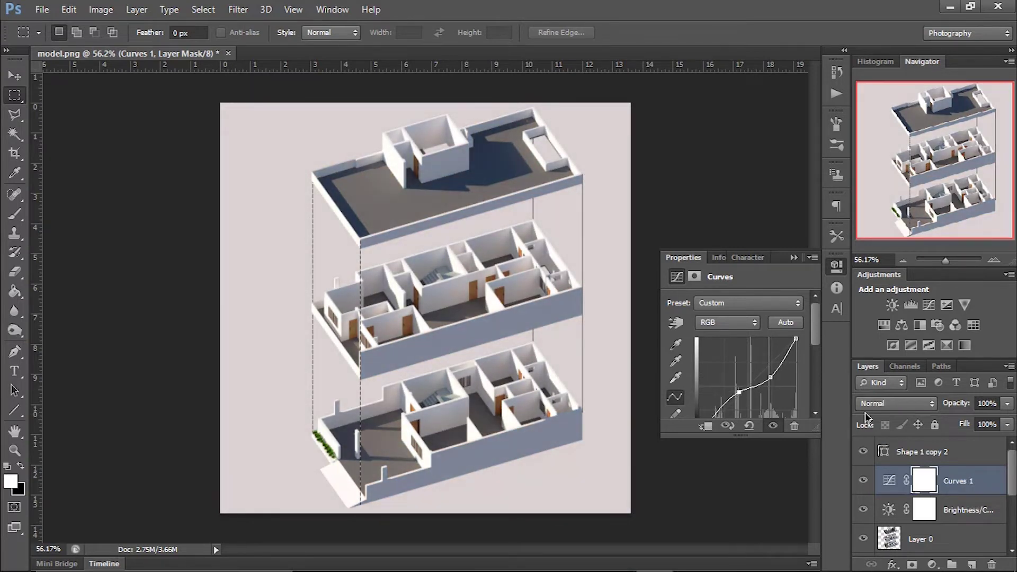